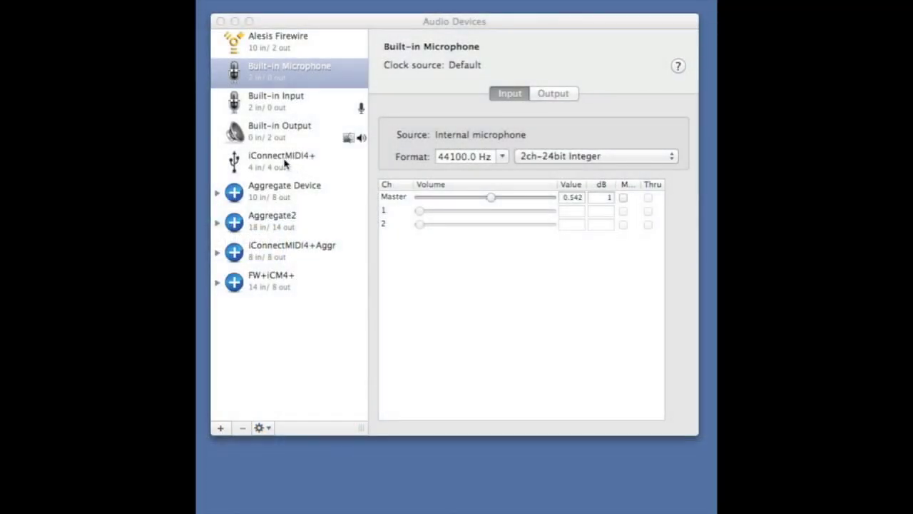
# Create a new aggregate audio device and name it "iCM4+ and audio"
pyautogui.click(222, 429)
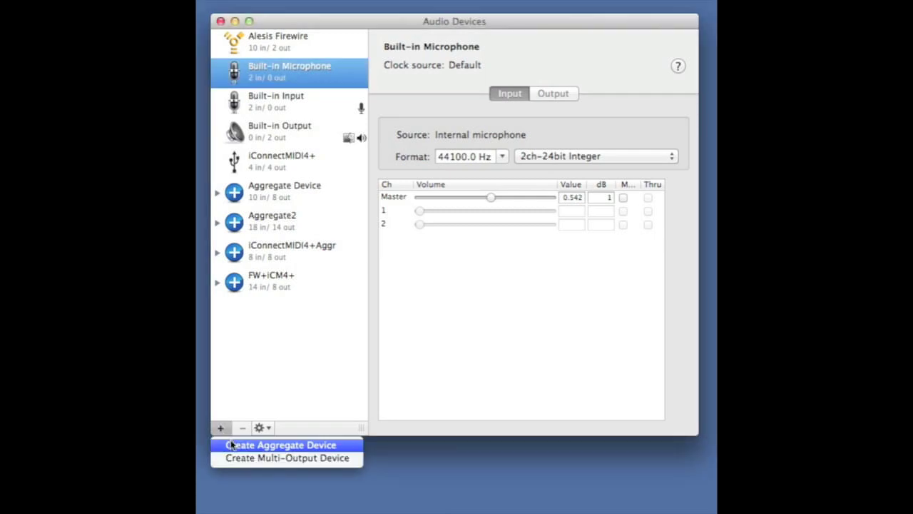
pyautogui.click(230, 445)
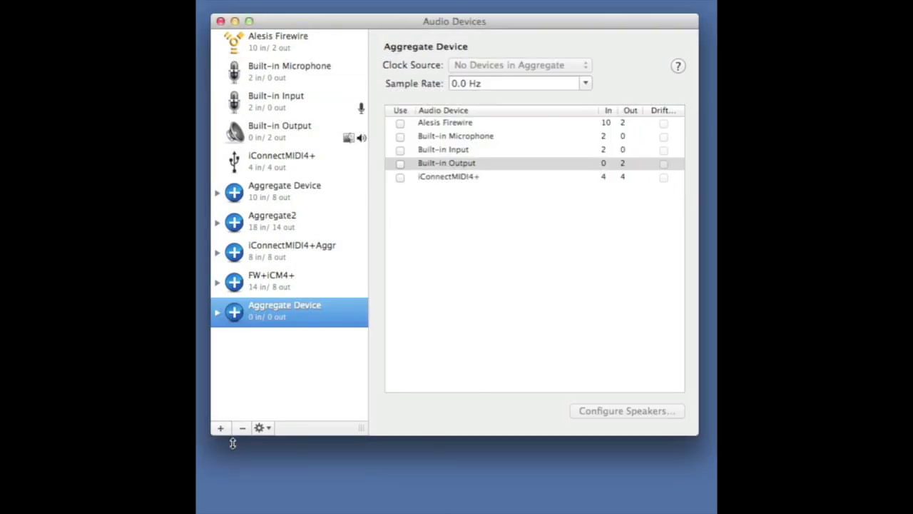
pyautogui.click(219, 314)
pyautogui.click(267, 307)
pyautogui.write('iCM')
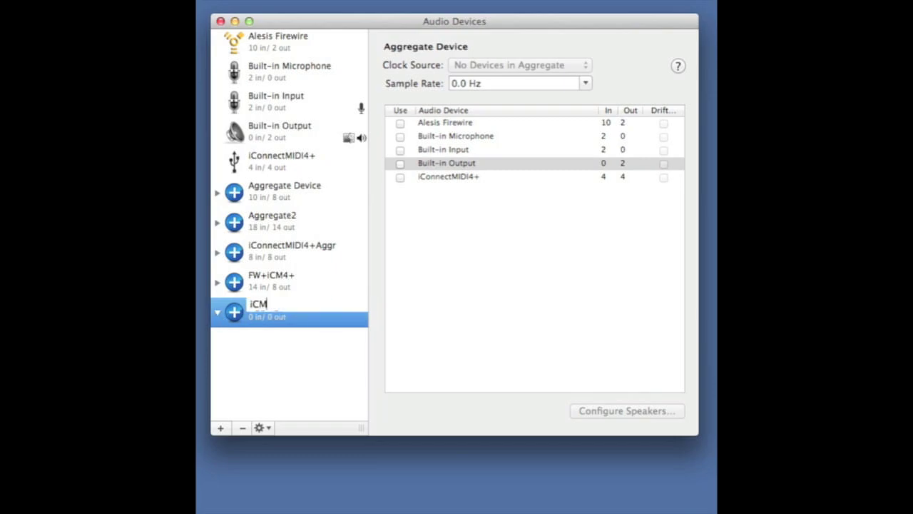
pyautogui.write('4+ and audio')
pyautogui.press('Return')
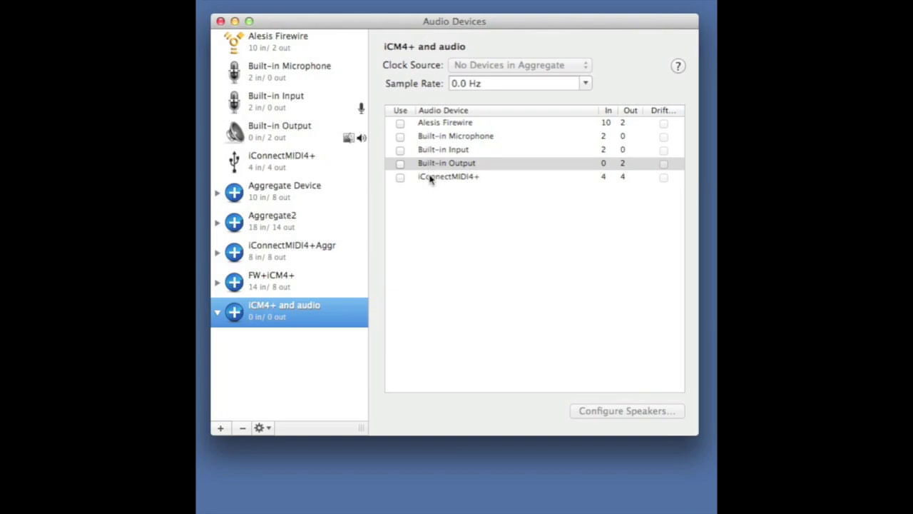
# Include the iConnectMIDI4+ and Built-in Output devices in the iCM4+ and audio aggregate
pyautogui.click(401, 177)
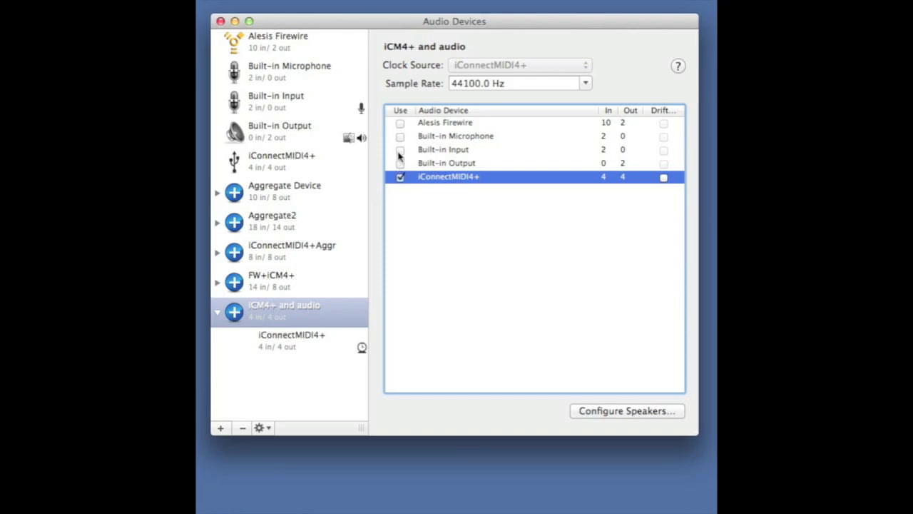
pyautogui.click(400, 177)
pyautogui.click(400, 163)
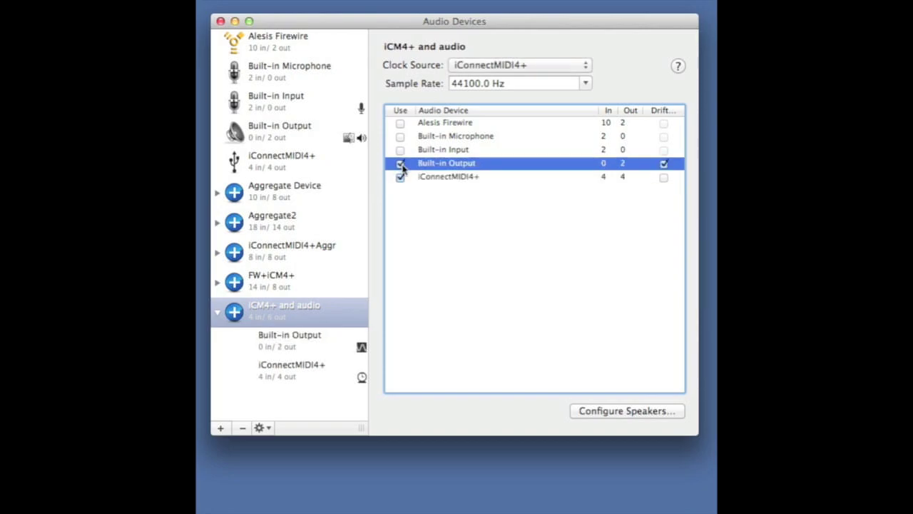
# Make the Built-in Output subdevice of the iCM4+ and audio aggregate the master clock
pyautogui.click(297, 340)
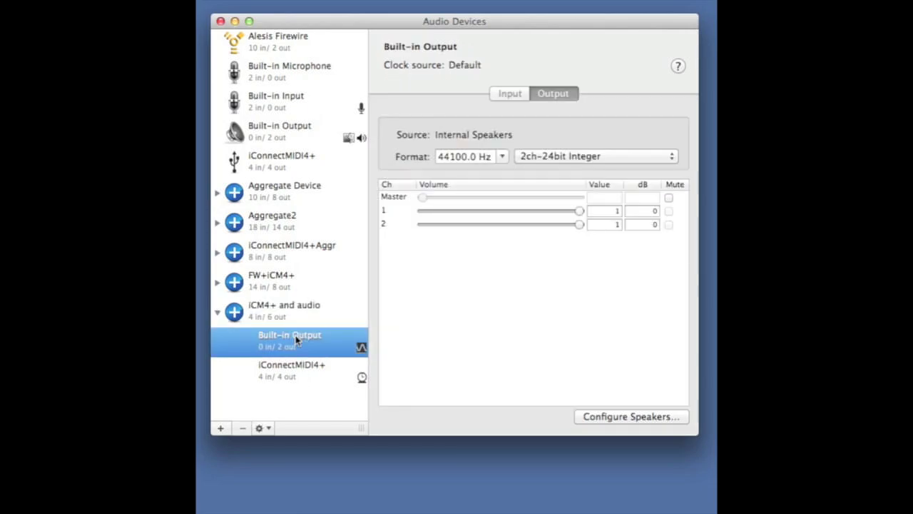
pyautogui.rightClick(297, 341)
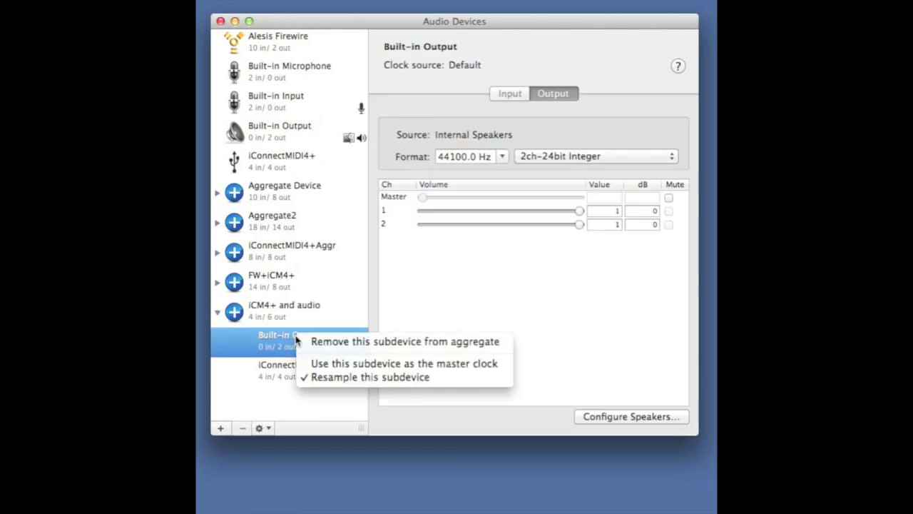
pyautogui.click(316, 363)
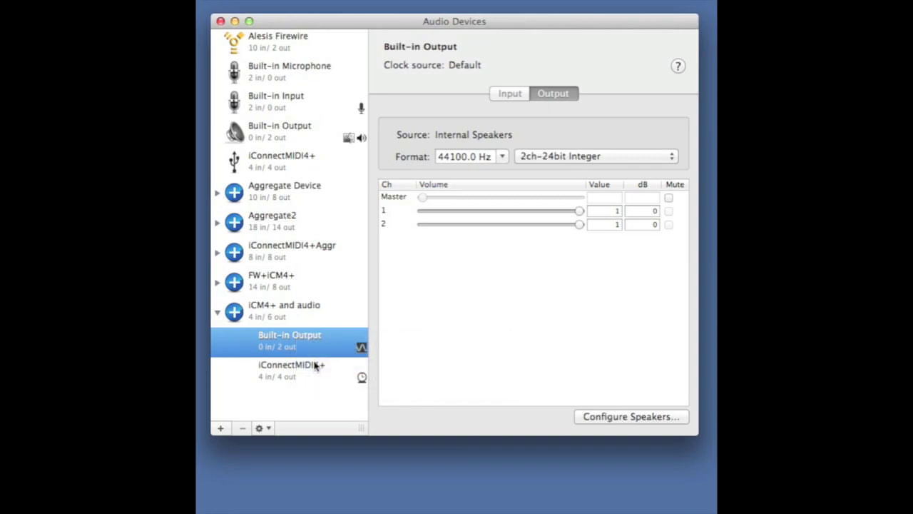
# Turn on resampling for the iConnectMIDI4+ subdevice and reselect the Built-in Output subdevice
pyautogui.click(316, 366)
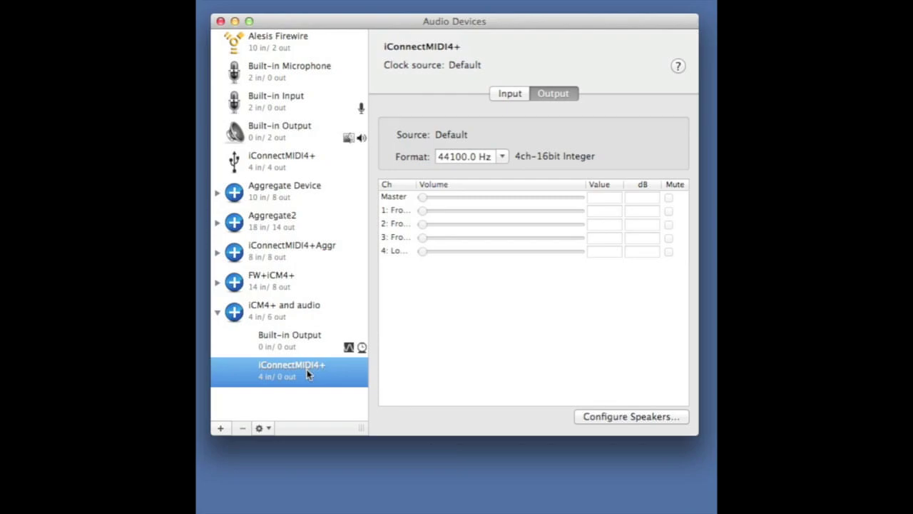
pyautogui.rightClick(307, 375)
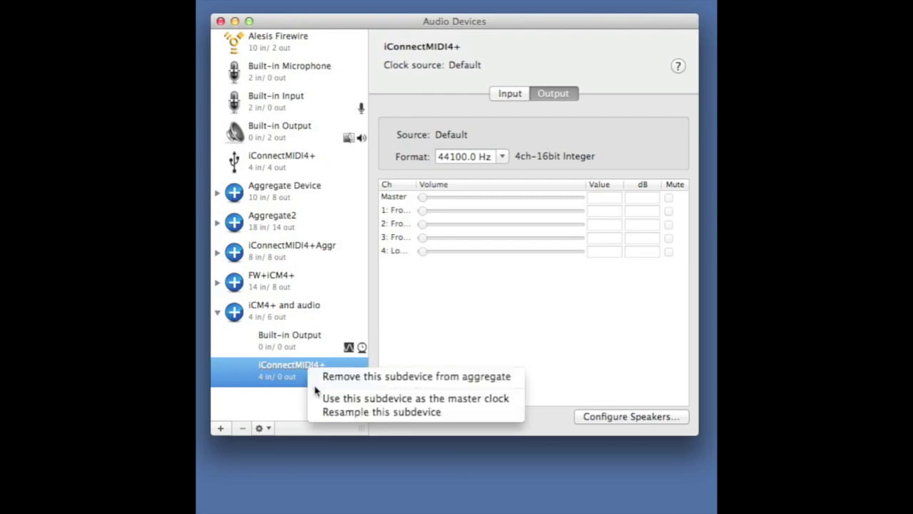
pyautogui.click(327, 412)
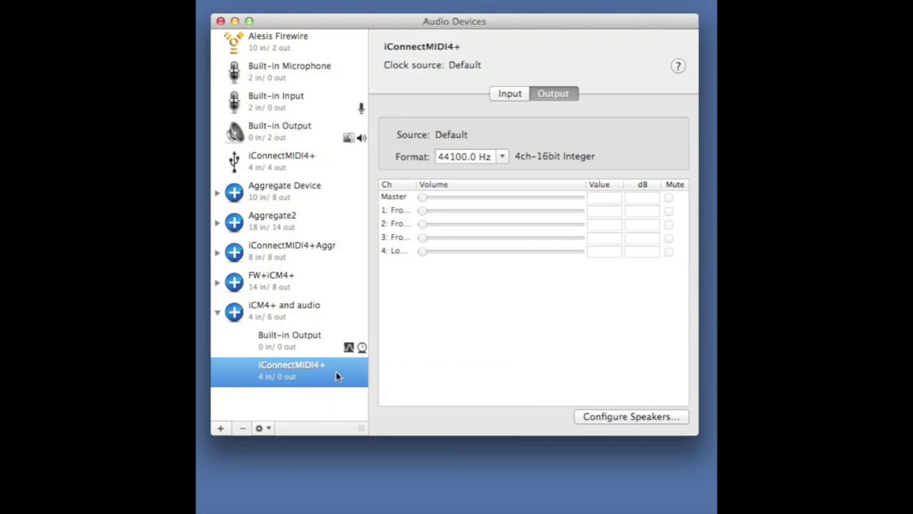
pyautogui.click(302, 347)
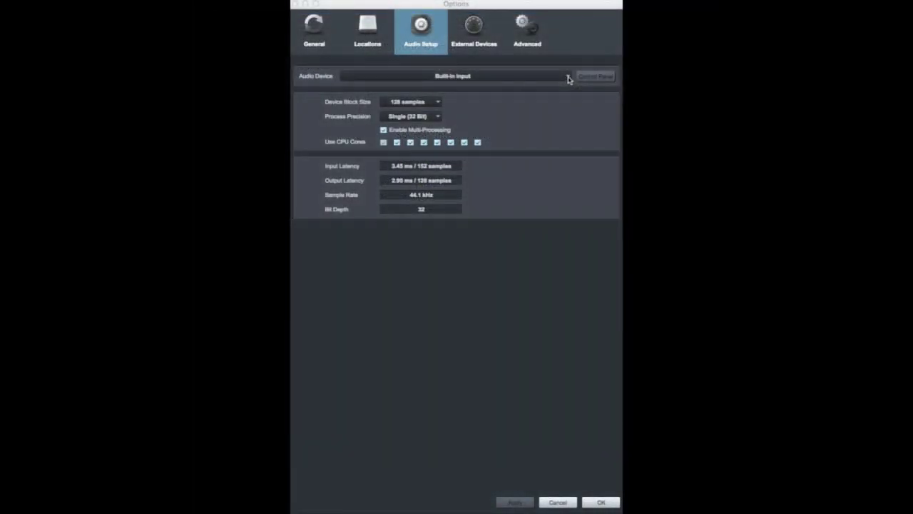
# Switch to the audio setup options of Studio One and choose iCM4+ and audio as the audio device
pyautogui.click(568, 77)
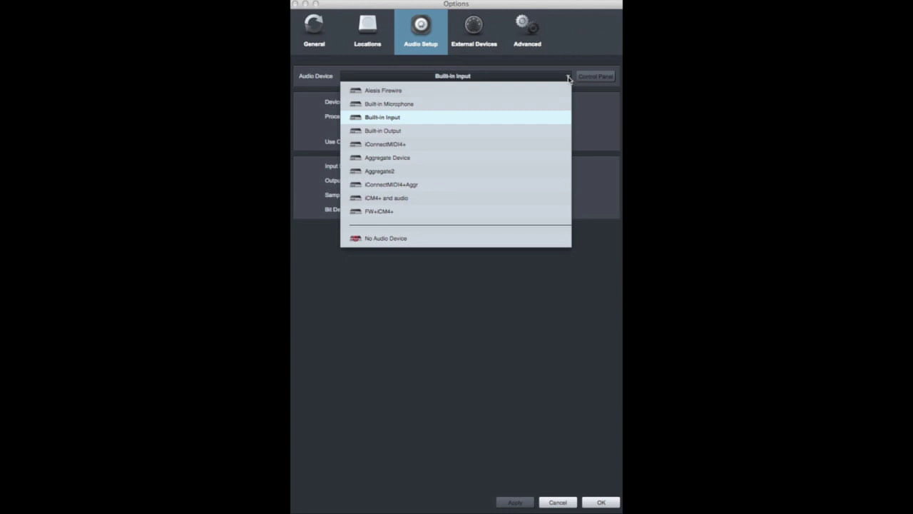
pyautogui.click(467, 199)
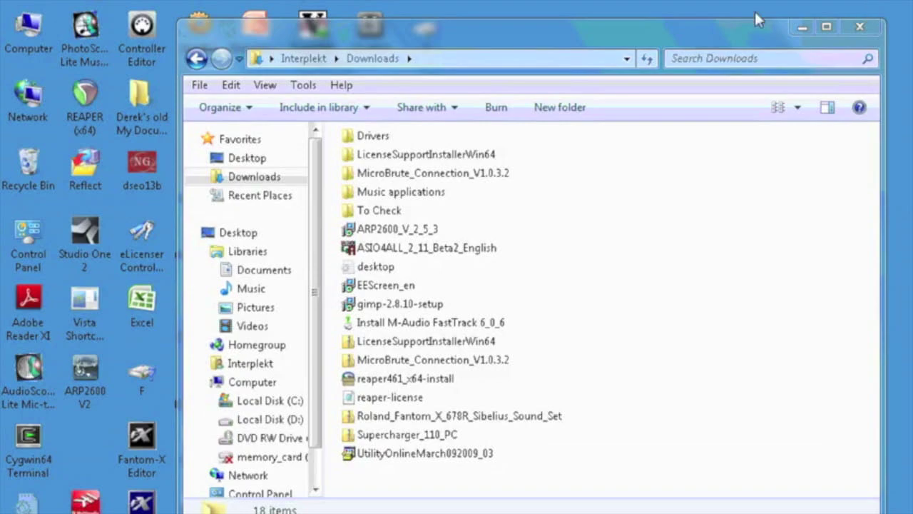
# On the Windows computer, install ASIO4ALL 2.11 Beta2 from Downloads, accepting the license and keeping the default components
pyautogui.doubleClick(363, 249)
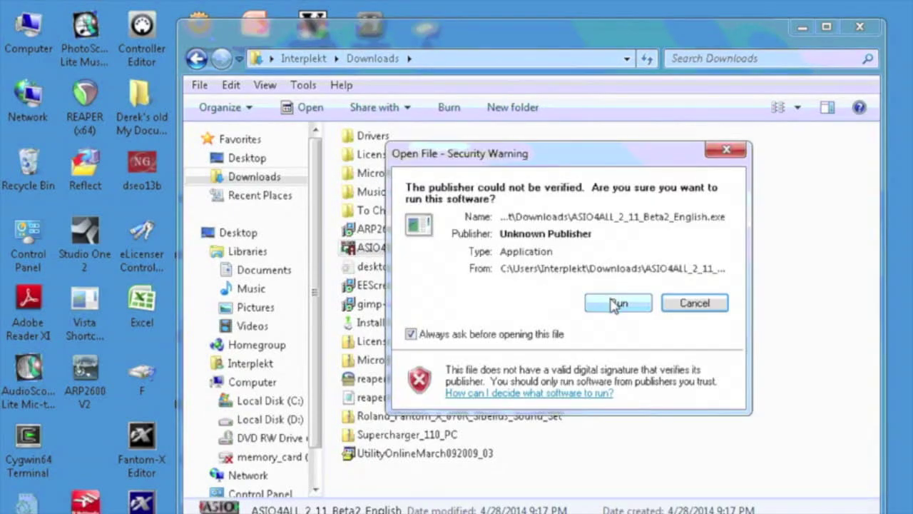
pyautogui.click(615, 304)
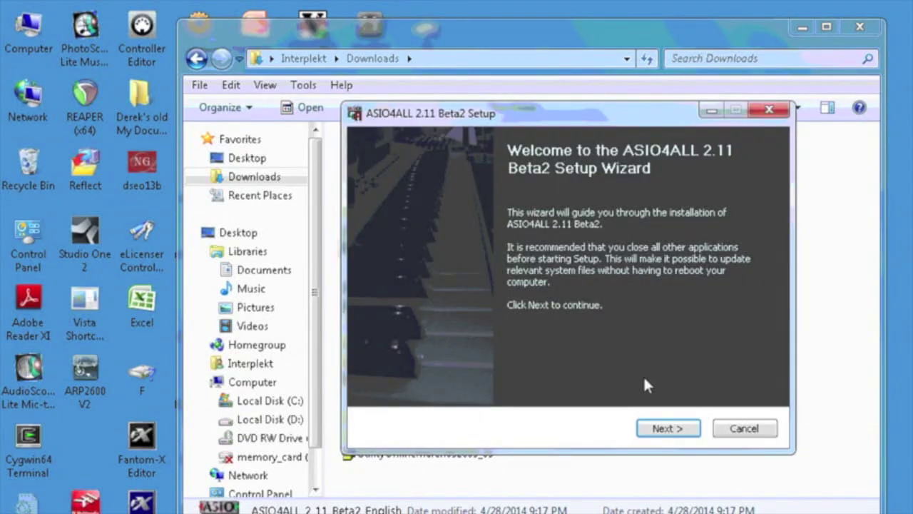
pyautogui.click(669, 428)
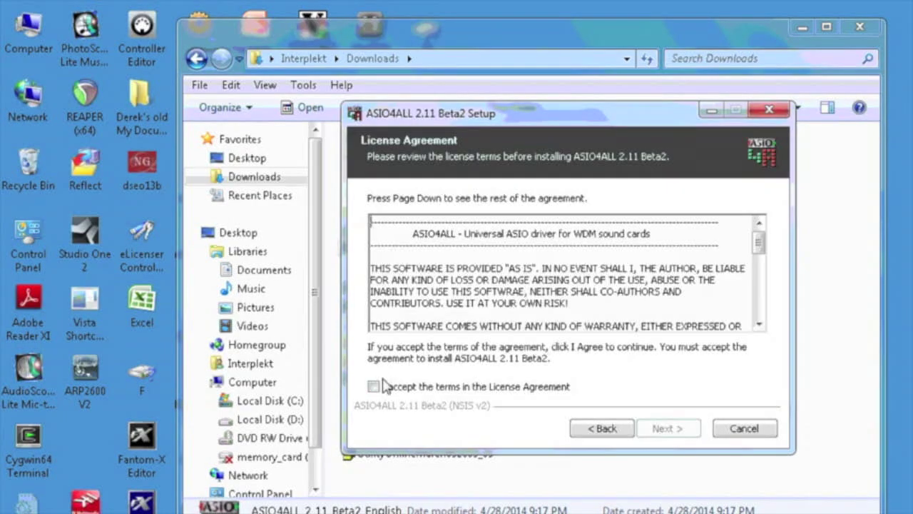
pyautogui.click(373, 386)
pyautogui.click(690, 430)
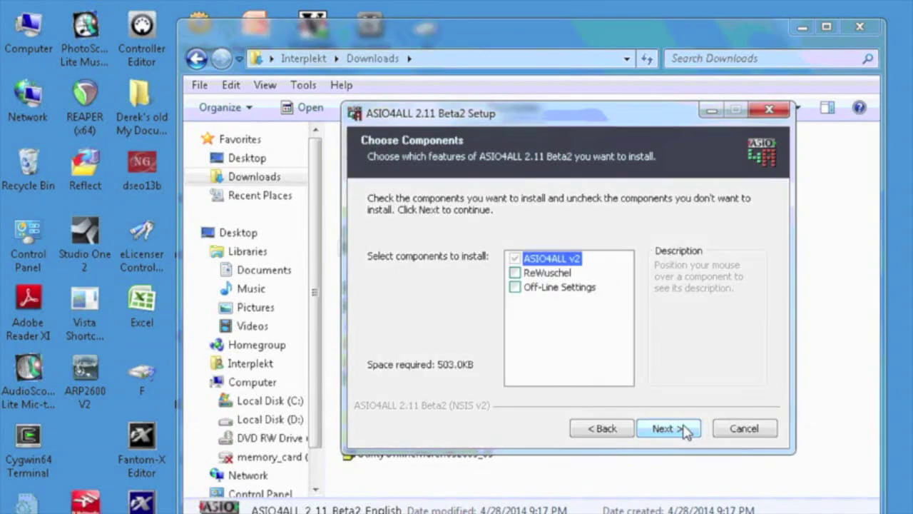
pyautogui.click(685, 430)
pyautogui.click(684, 430)
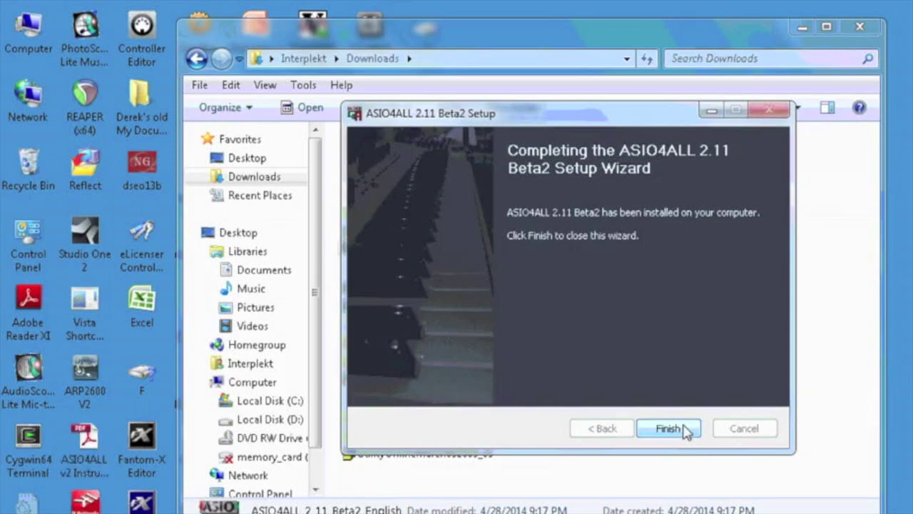
pyautogui.click(668, 429)
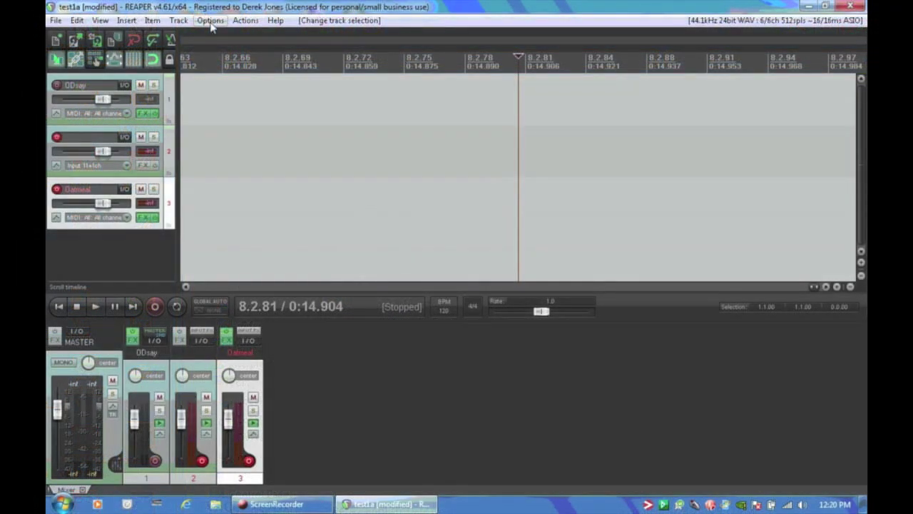
# In REAPER's audio device preferences, open the ASIO4ALL v2 configuration, enable the iConnectMIDI4+ device, and close the configuration
pyautogui.click(211, 21)
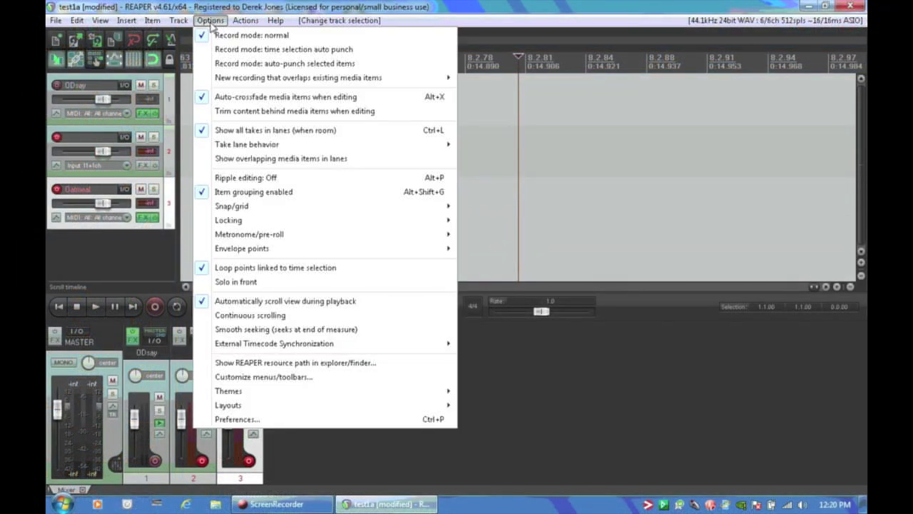
pyautogui.click(235, 420)
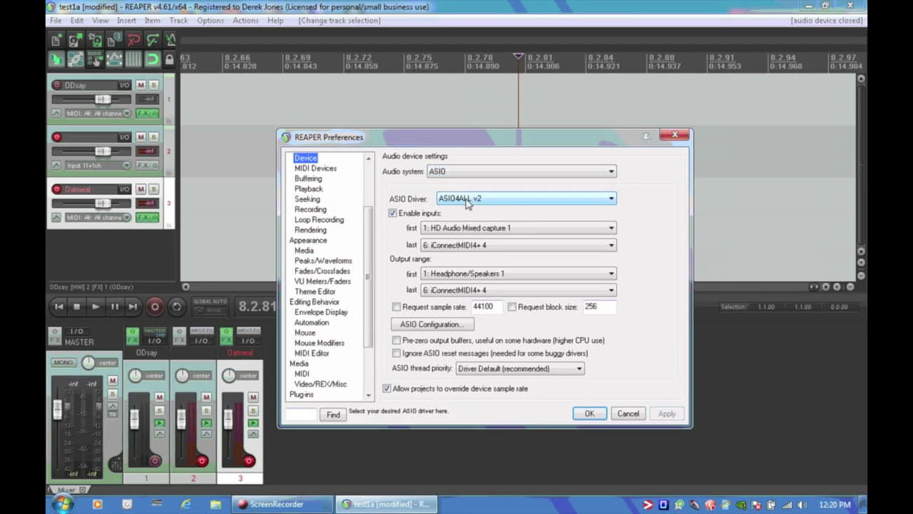
pyautogui.click(429, 326)
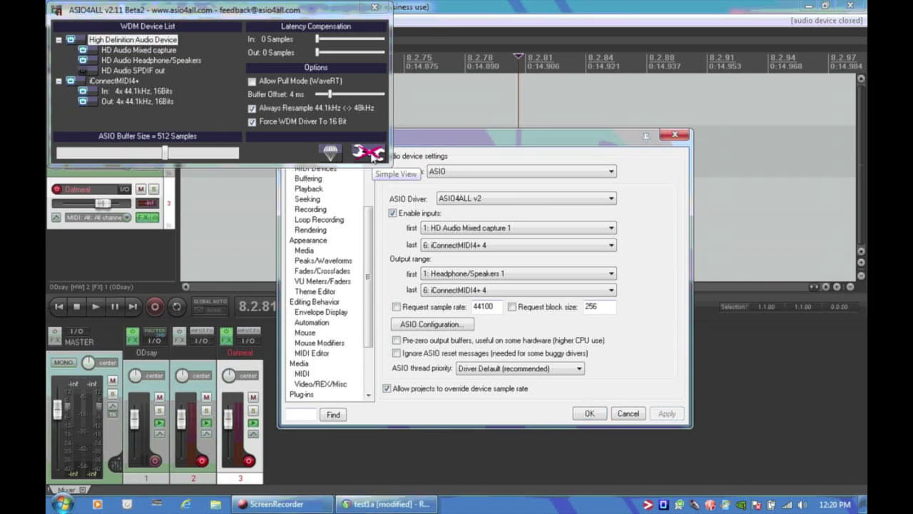
pyautogui.click(371, 157)
pyautogui.click(372, 153)
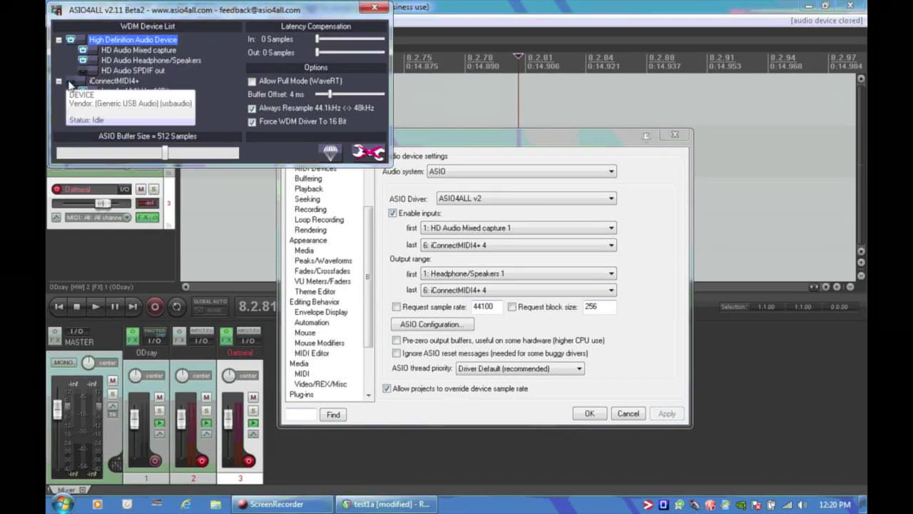
pyautogui.click(70, 82)
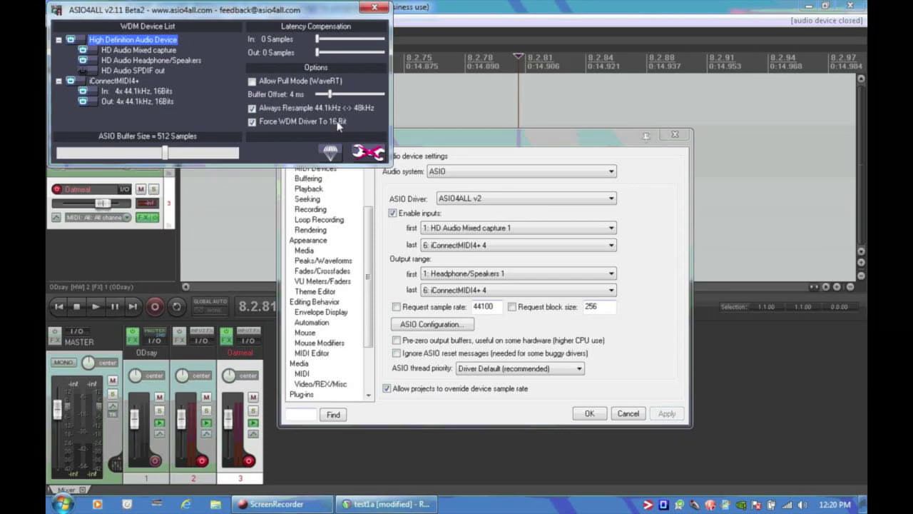
pyautogui.click(380, 9)
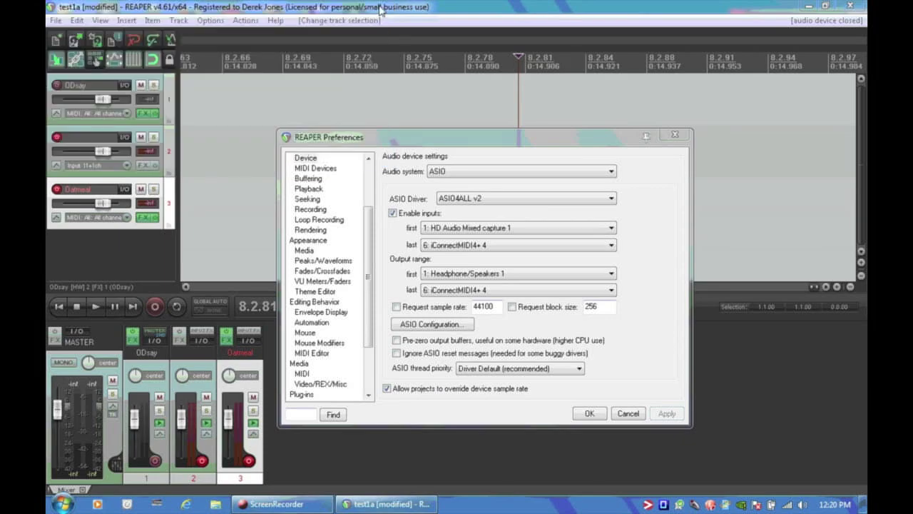
# Review the channels available as first and last input of the ASIO input range
pyautogui.click(611, 229)
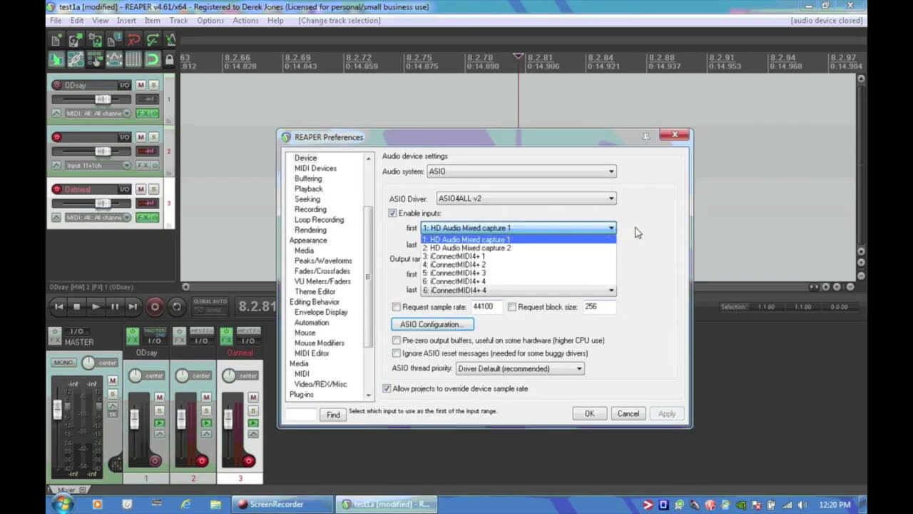
pyautogui.click(635, 230)
pyautogui.click(612, 246)
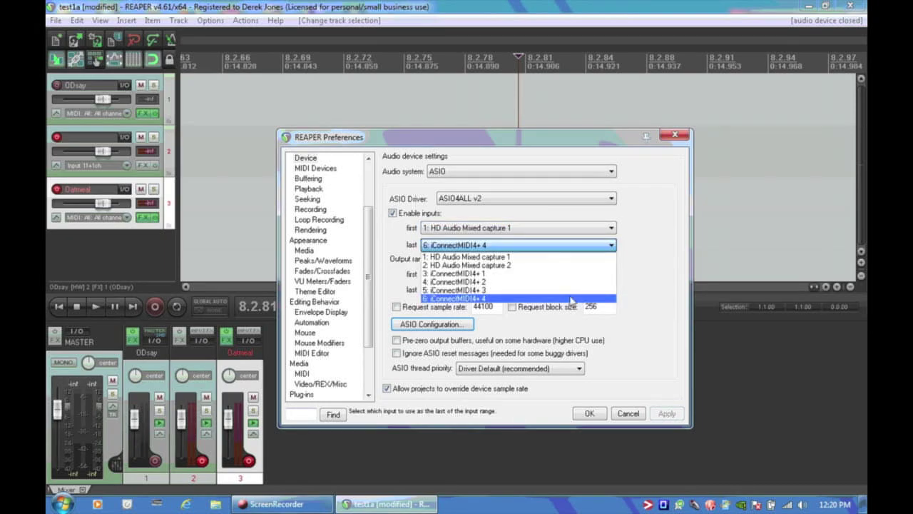
pyautogui.click(641, 285)
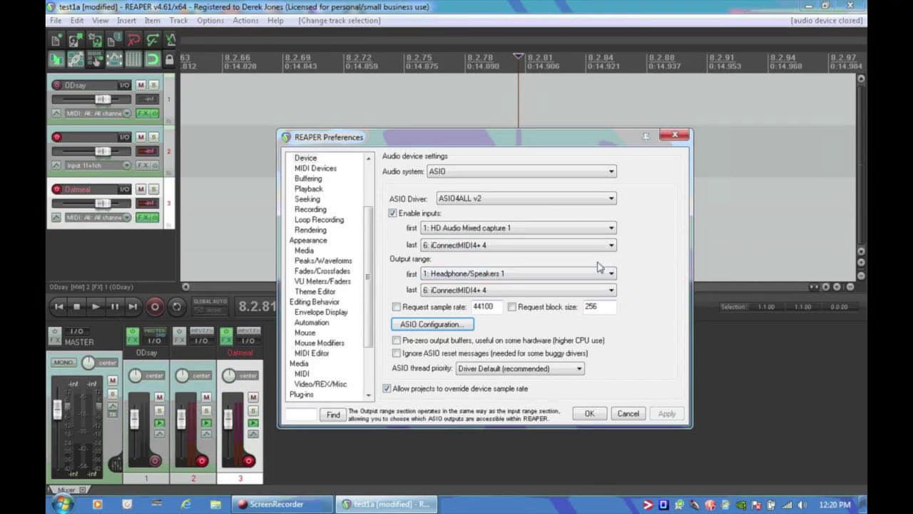
# Review the channels available as first and last output of the ASIO output range, and accept the preferences
pyautogui.click(610, 274)
pyautogui.click(639, 280)
pyautogui.click(611, 291)
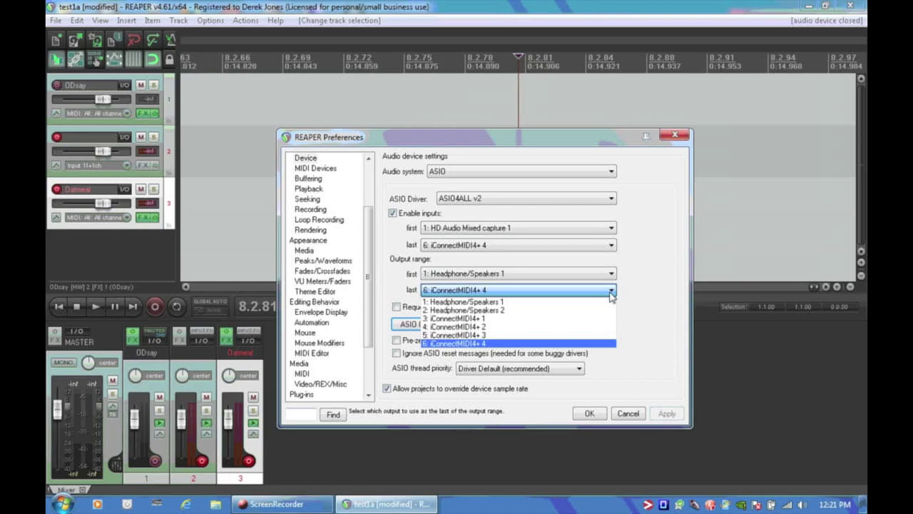
pyautogui.click(658, 336)
pyautogui.click(586, 413)
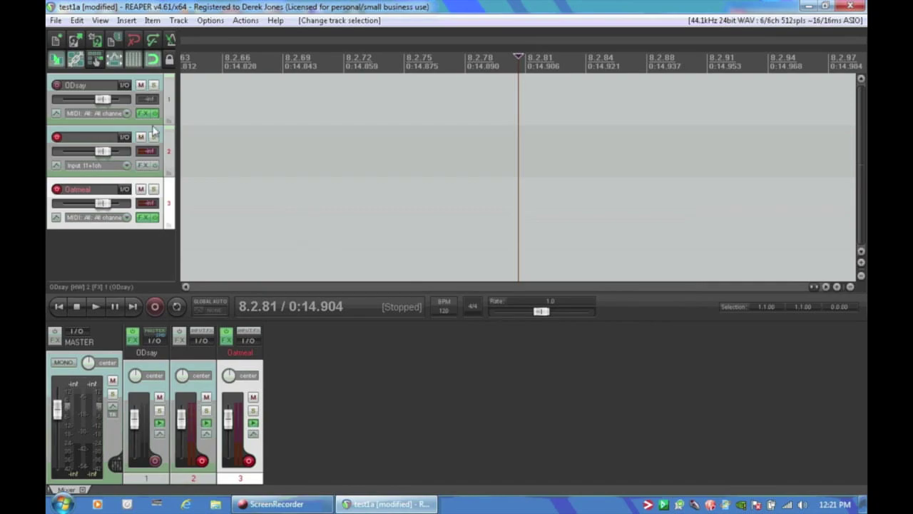
# Examine the stereo and mono input choices offered for track 2, leaving the track's input as it is
pyautogui.click(128, 167)
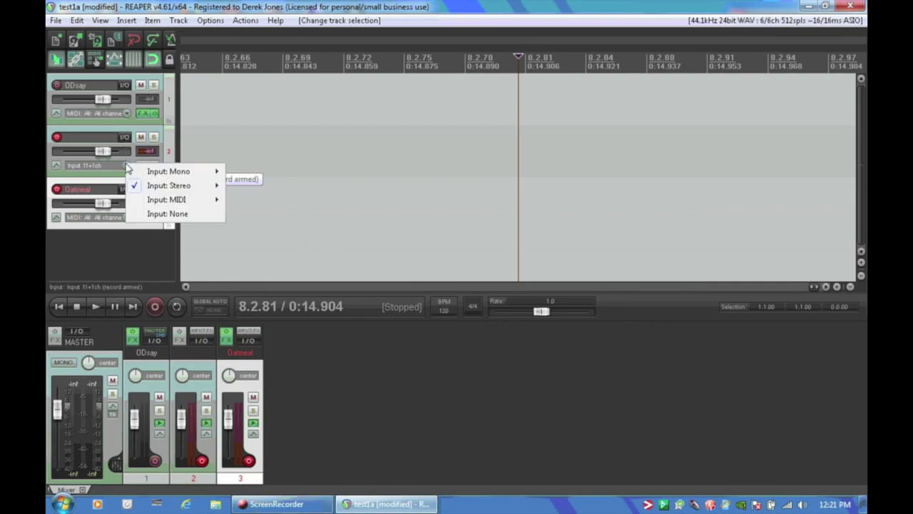
pyautogui.moveTo(179, 186)
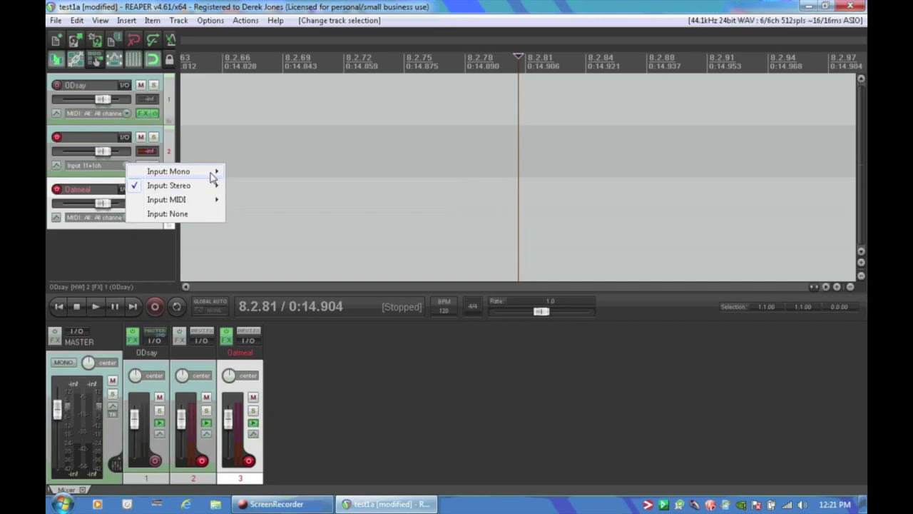
pyautogui.moveTo(215, 177)
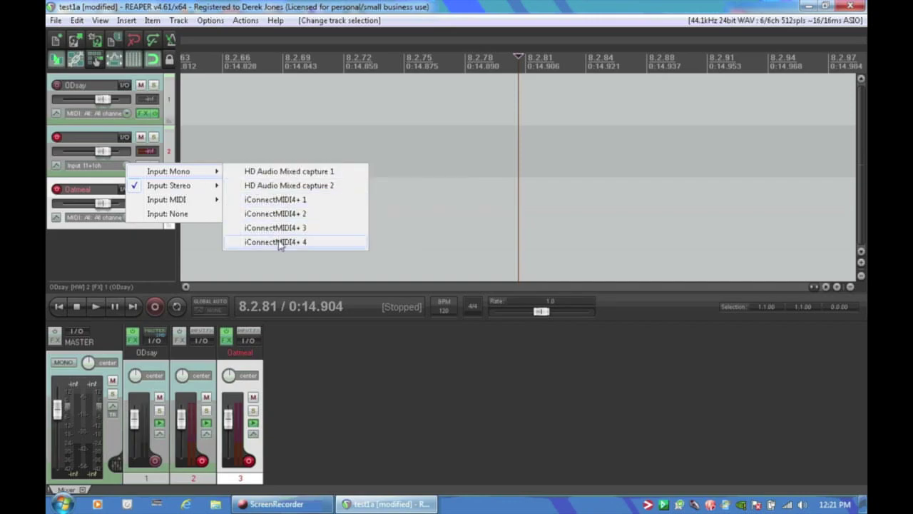
pyautogui.click(200, 253)
# Open the routing settings of track 2 and list the audio hardware outputs that can be added
pyautogui.click(125, 137)
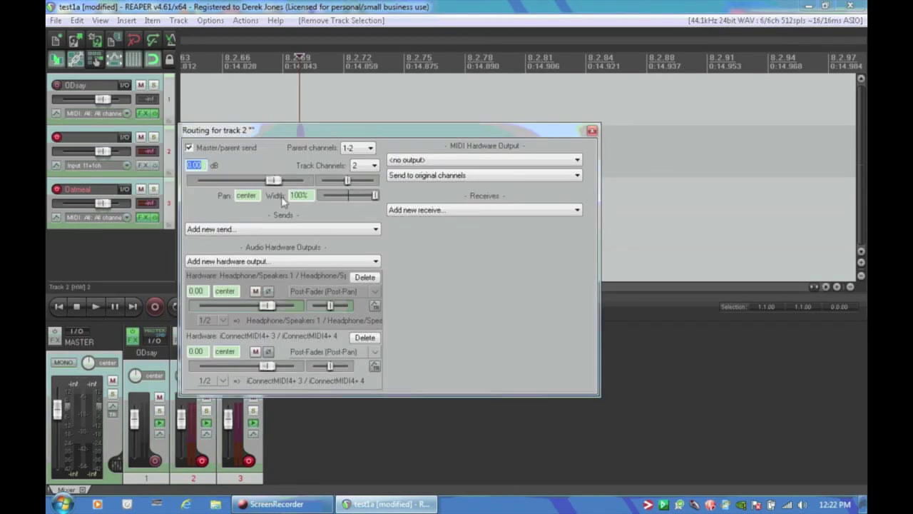
pyautogui.click(376, 263)
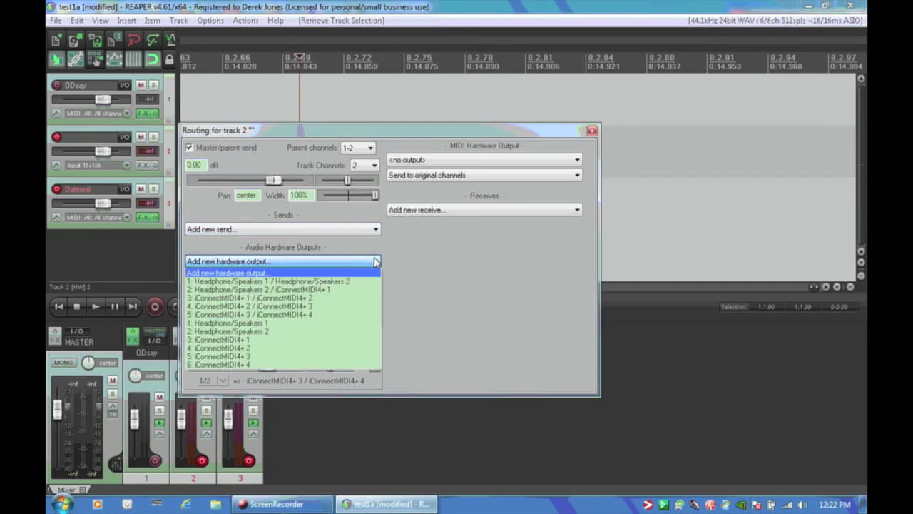